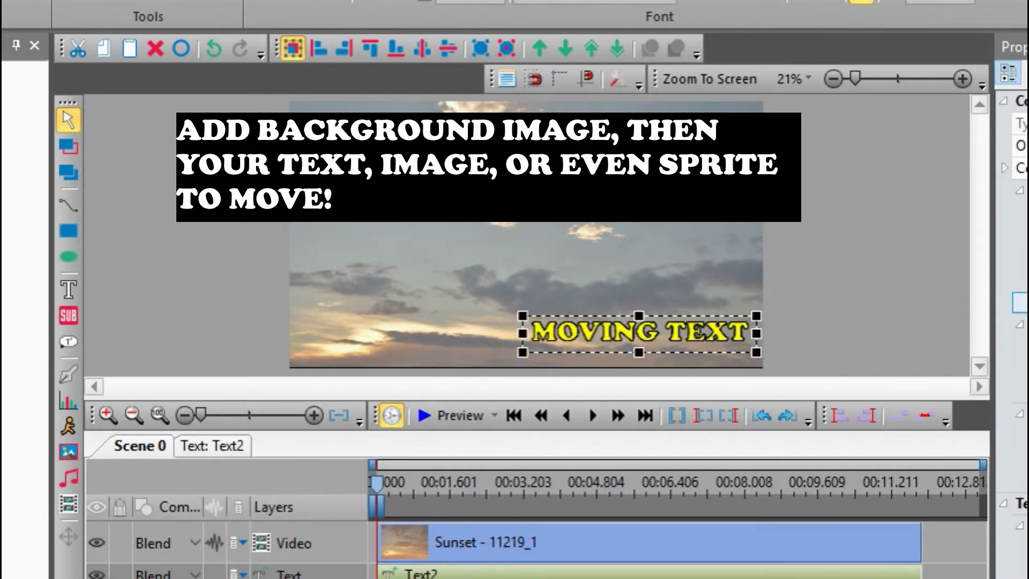
# Step: Select the Sunset layer and open Text2's own empty 'Text: Text2' timeline
pyautogui.click(203, 544)
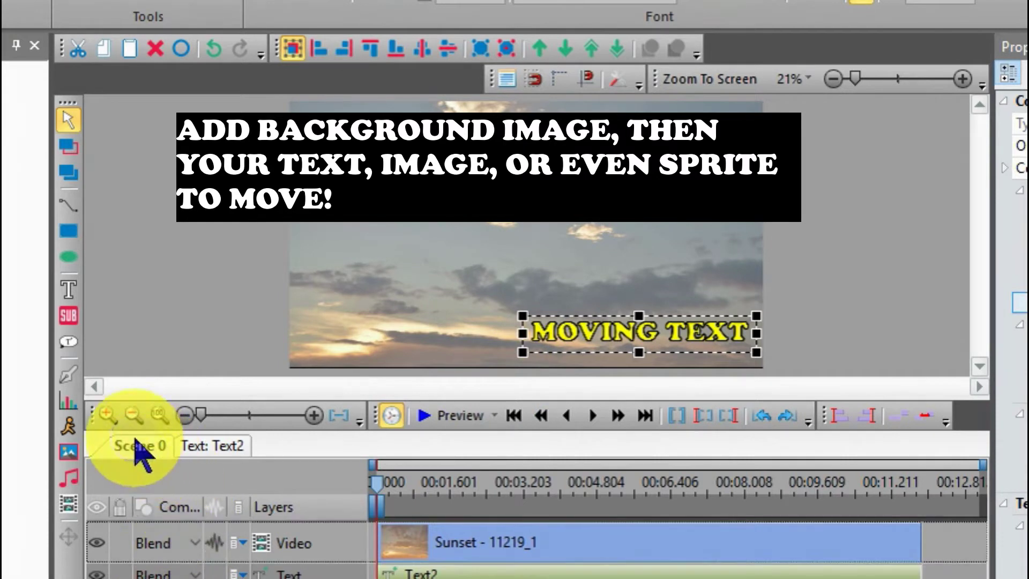
pyautogui.click(205, 446)
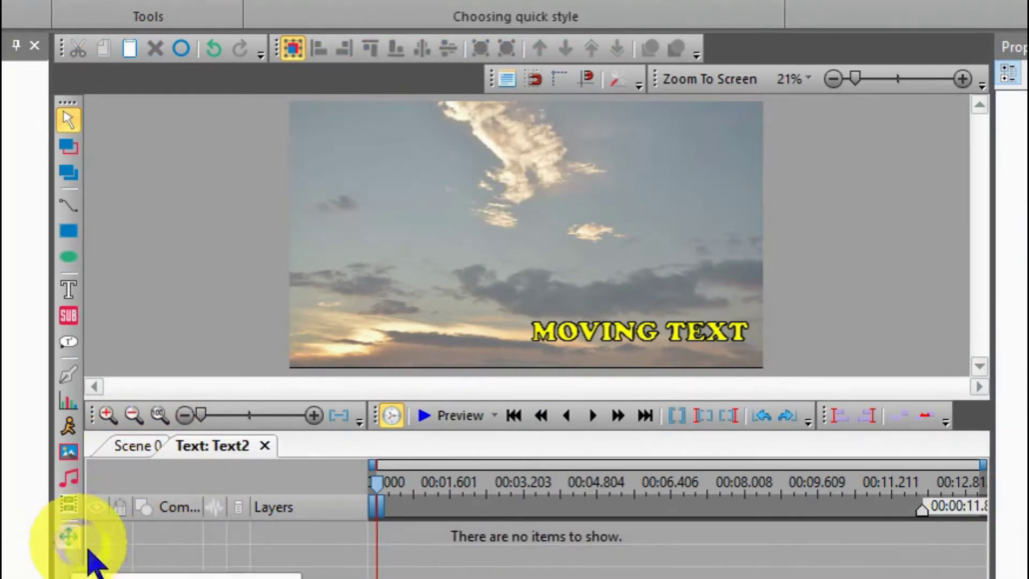
# Step: Add a Movement effect to the MOVING TEXT and select its first path point, PointPosition4
pyautogui.click(68, 535)
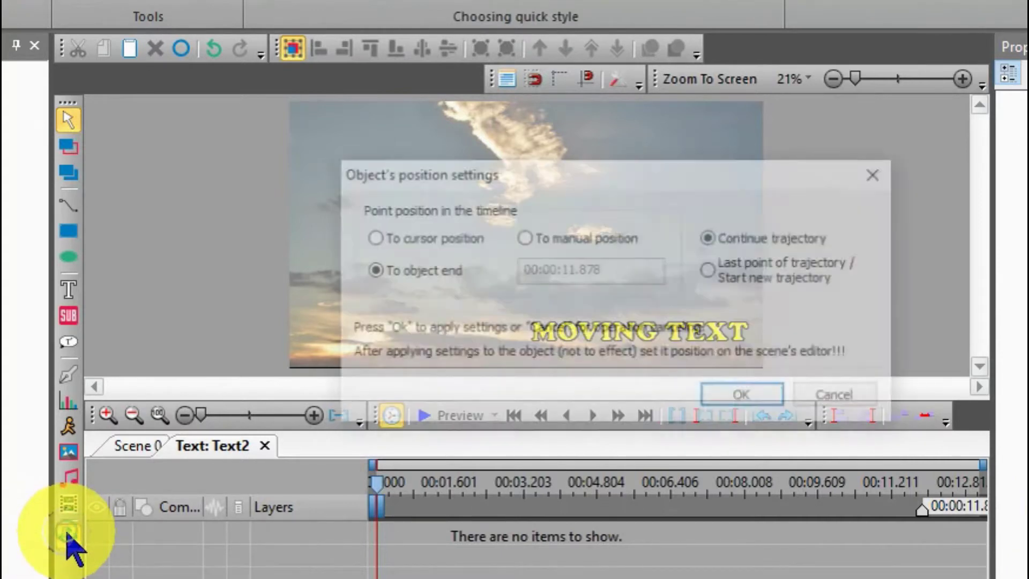
pyautogui.click(745, 400)
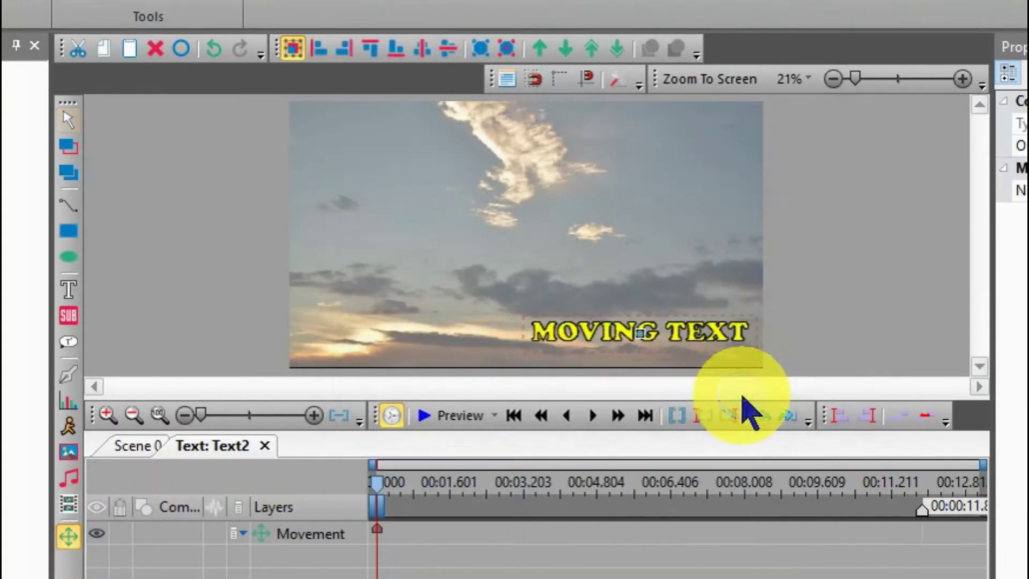
pyautogui.click(642, 332)
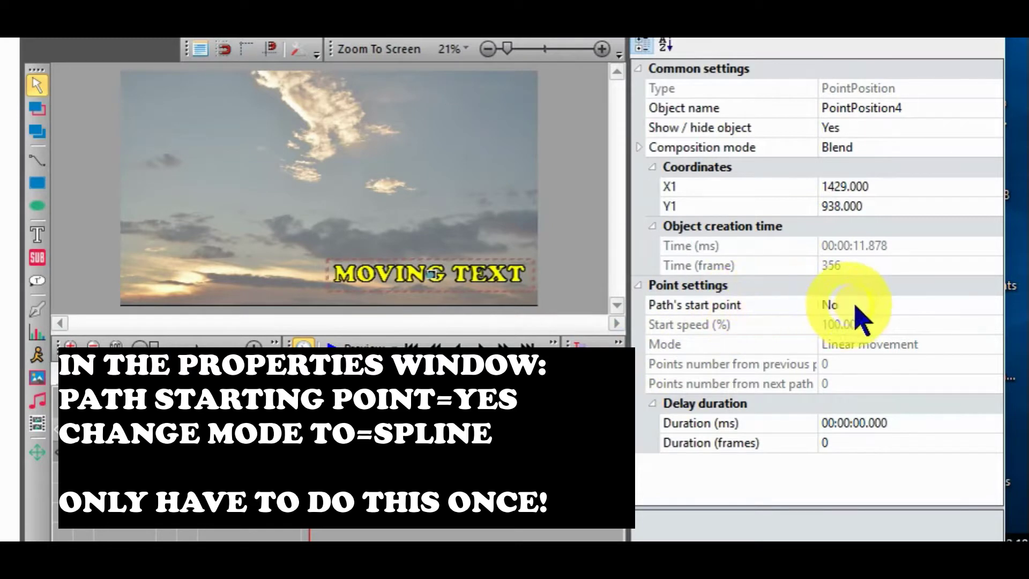
# Step: Make PointPosition4 the path start with Spline movement at frame 100, and drag it left of the text
pyautogui.click(993, 304)
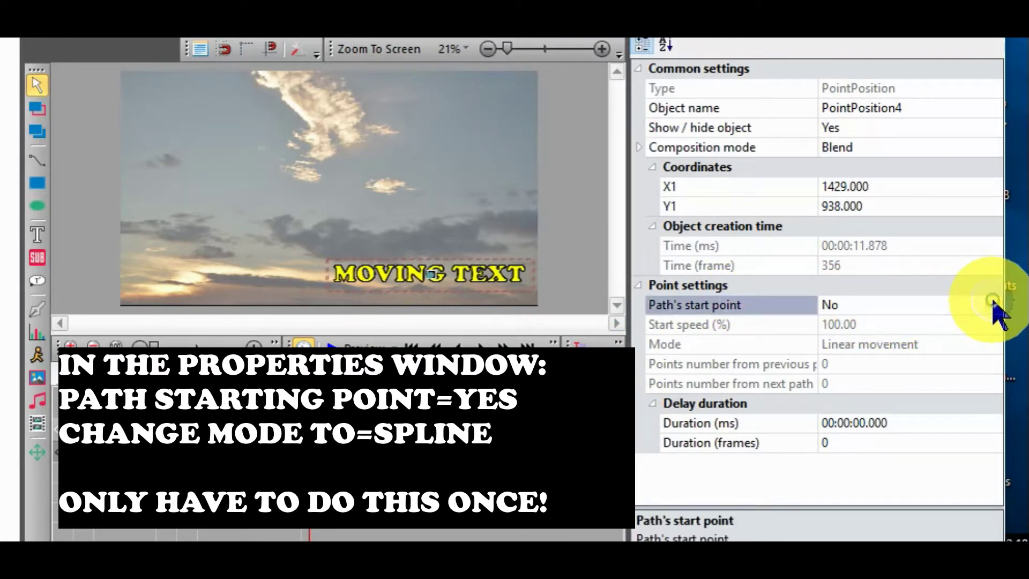
pyautogui.click(994, 307)
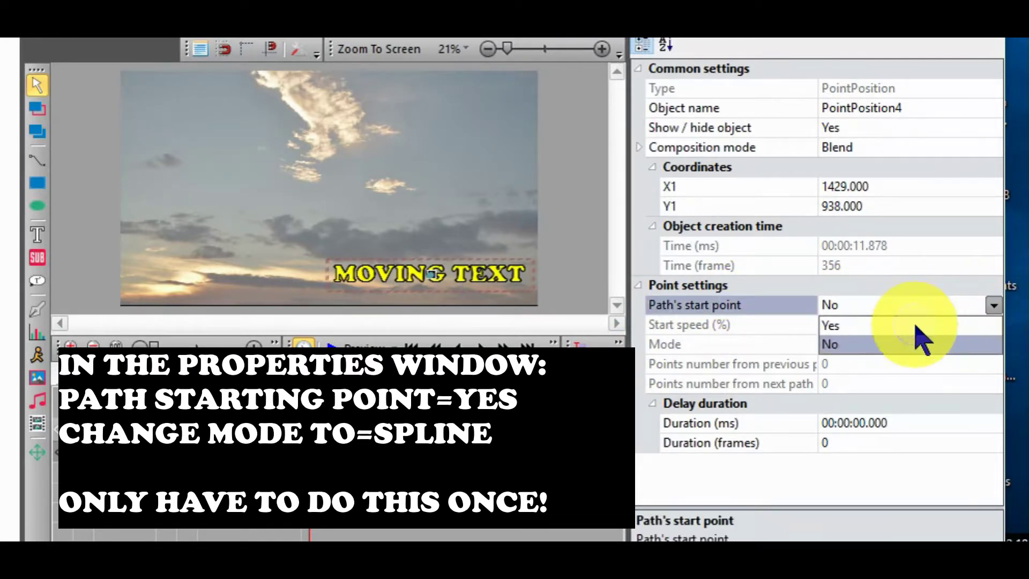
pyautogui.click(915, 325)
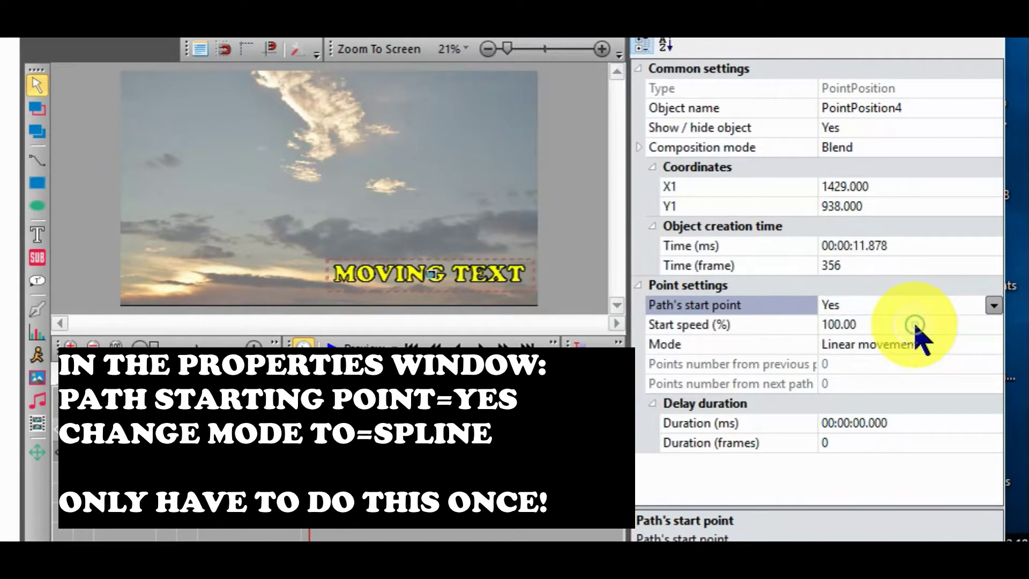
pyautogui.click(992, 344)
pyautogui.click(994, 344)
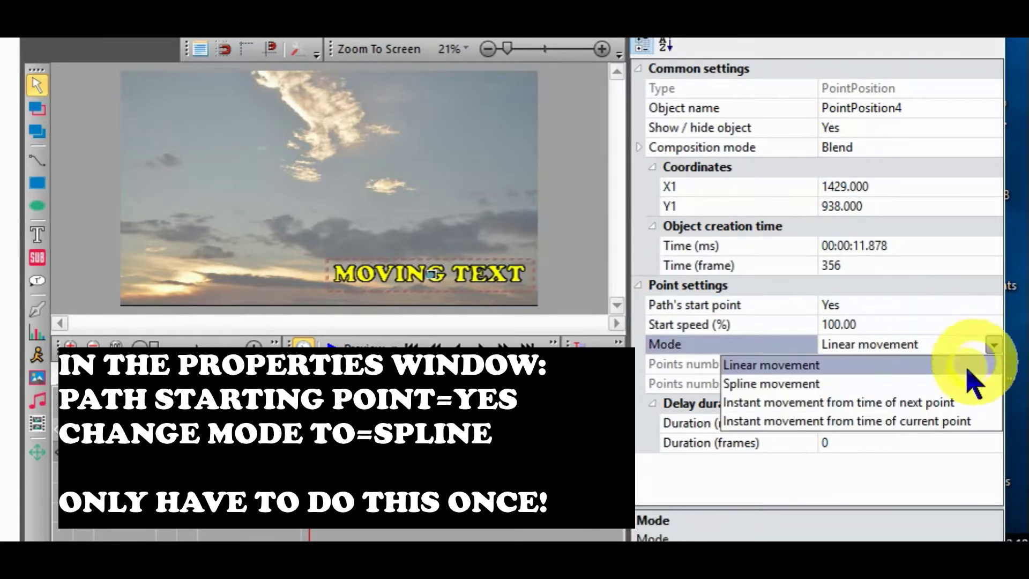
pyautogui.click(820, 383)
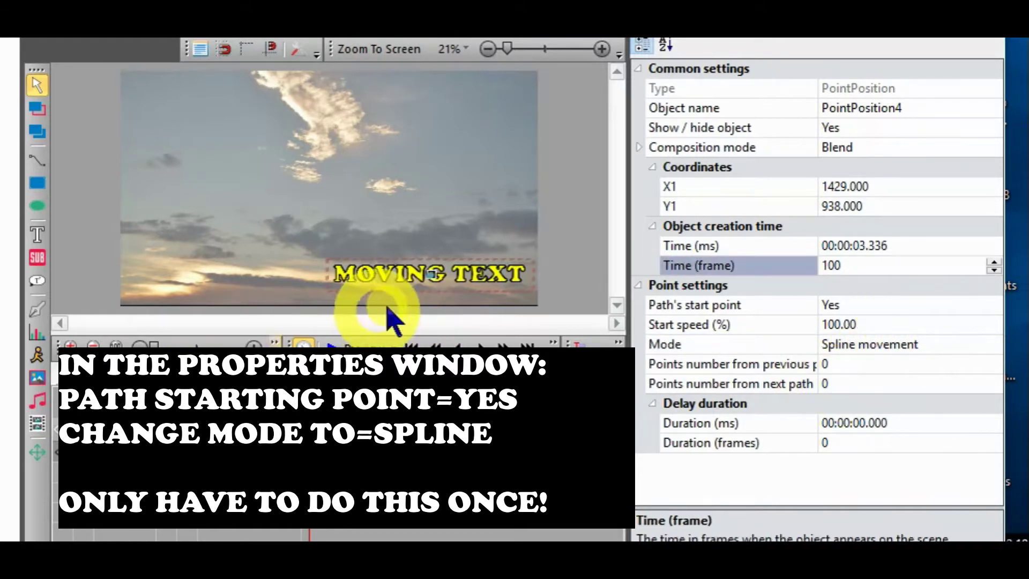
pyautogui.click(432, 275)
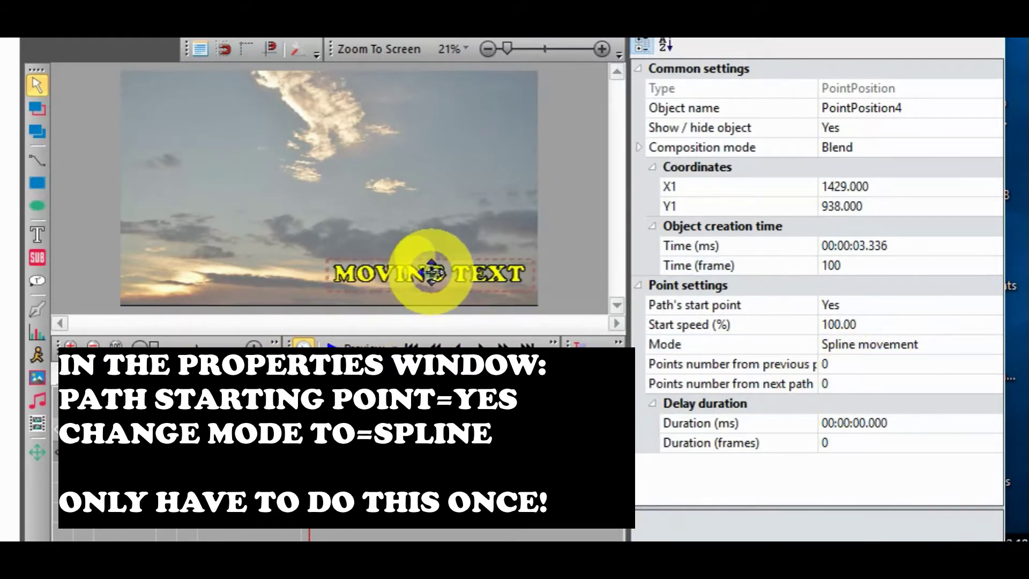
pyautogui.moveTo(424, 273); pyautogui.dragTo(266, 273)
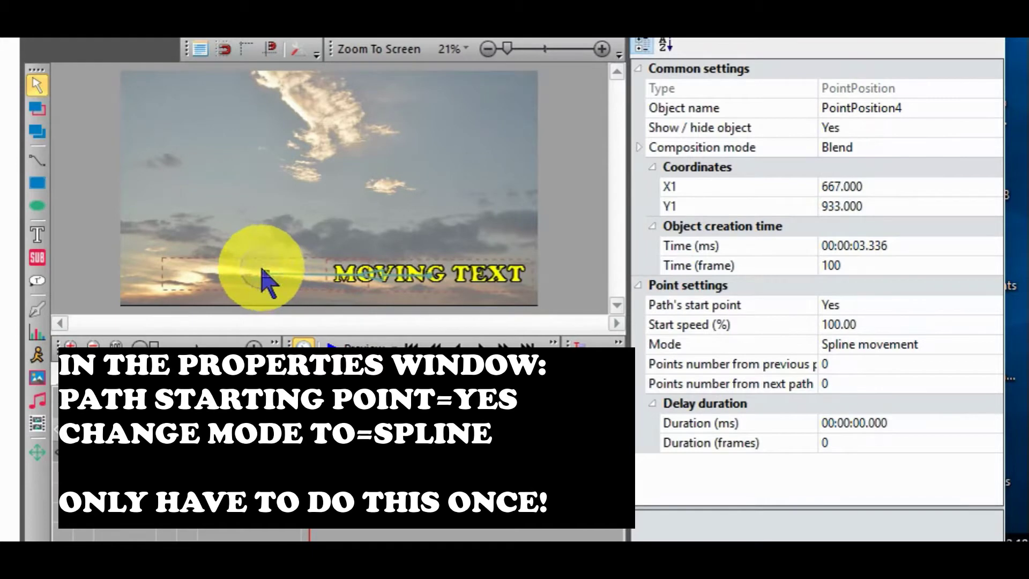
# Step: Continue the trajectory with a second point, PointPosition5, placed further left
pyautogui.click(36, 453)
pyautogui.click(515, 334)
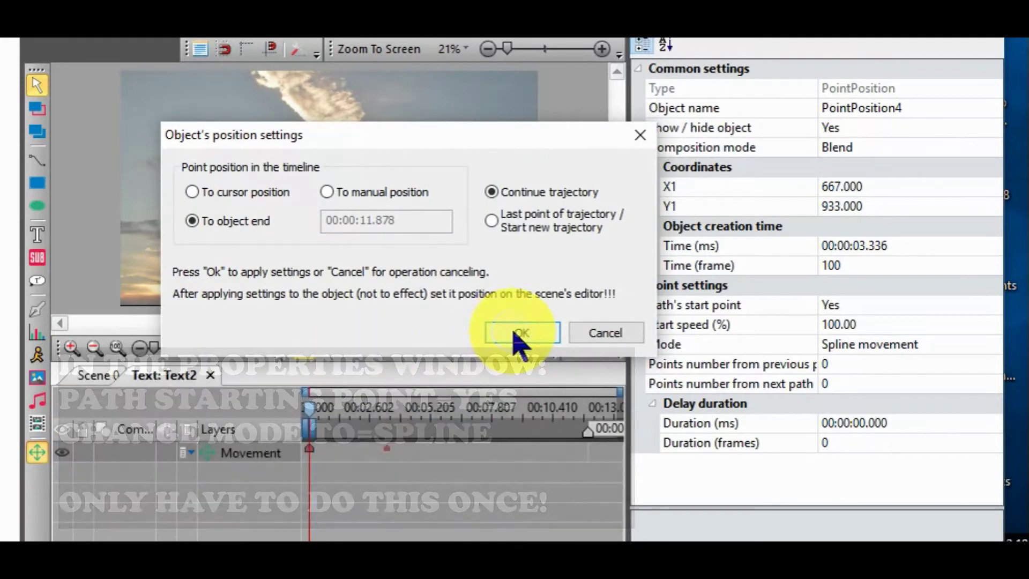
pyautogui.moveTo(403, 310); pyautogui.dragTo(197, 236)
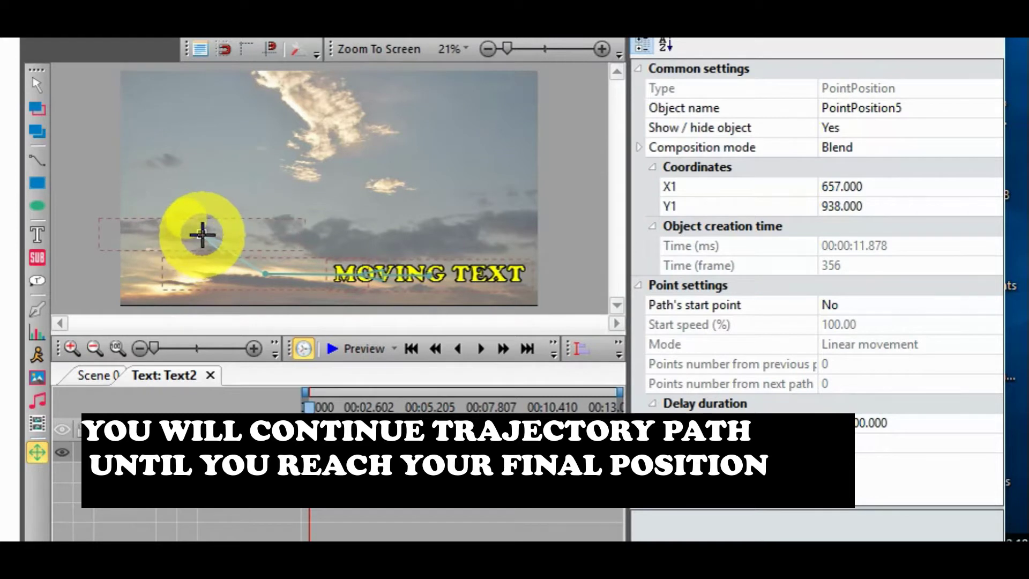
# Step: Raise the path and add PointPosition6 and PointPosition7, climbing to 929, 248 near the sky's top
pyautogui.moveTo(214, 232); pyautogui.dragTo(232, 226)
pyautogui.click(39, 452)
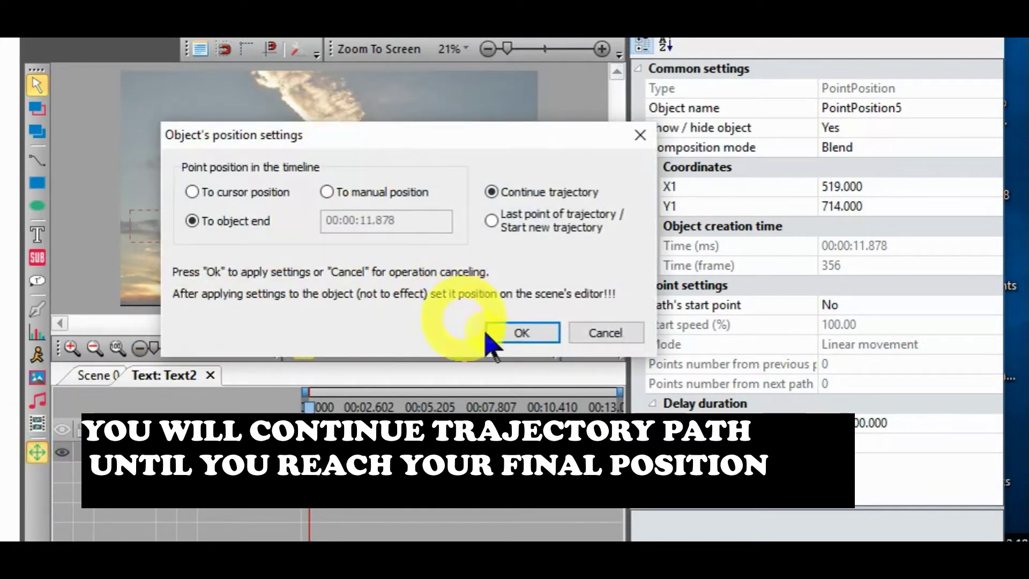
pyautogui.click(497, 333)
pyautogui.moveTo(232, 226)
pyautogui.mouseDown()
pyautogui.moveTo(211, 156)
pyautogui.moveTo(241, 146)
pyautogui.mouseUp()
pyautogui.click(37, 452)
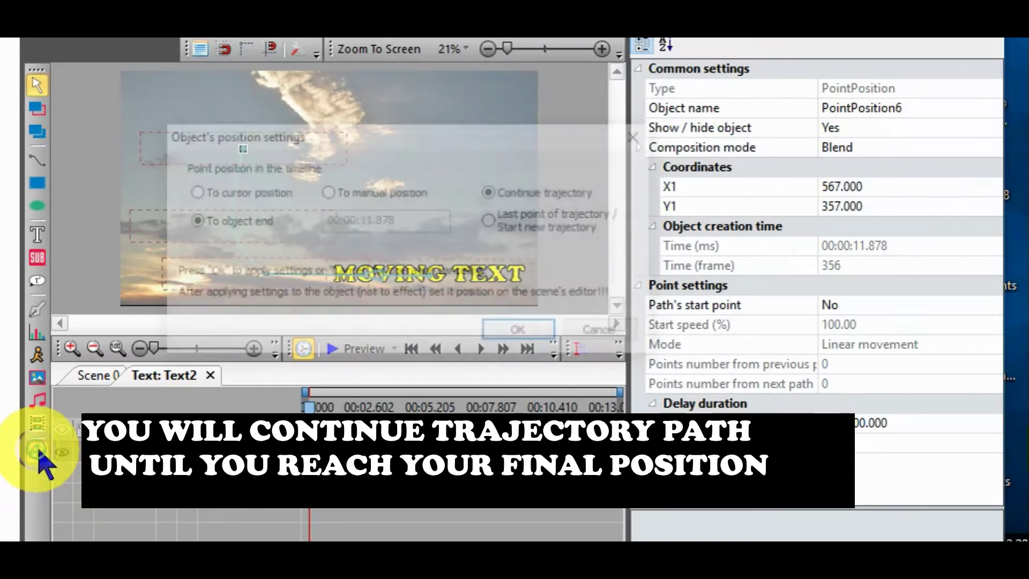
pyautogui.click(520, 333)
pyautogui.click(247, 146)
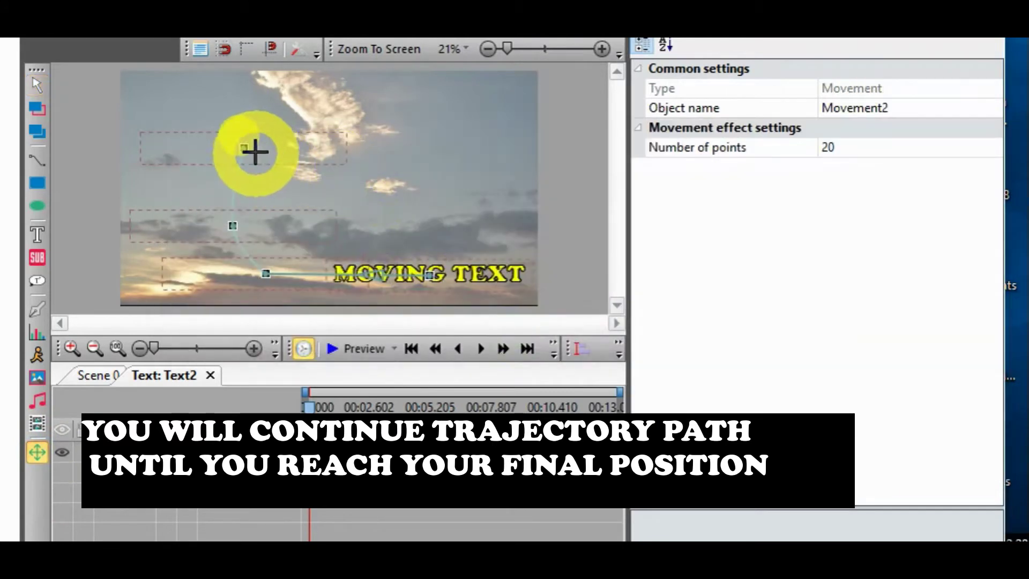
pyautogui.moveTo(245, 146); pyautogui.dragTo(321, 125)
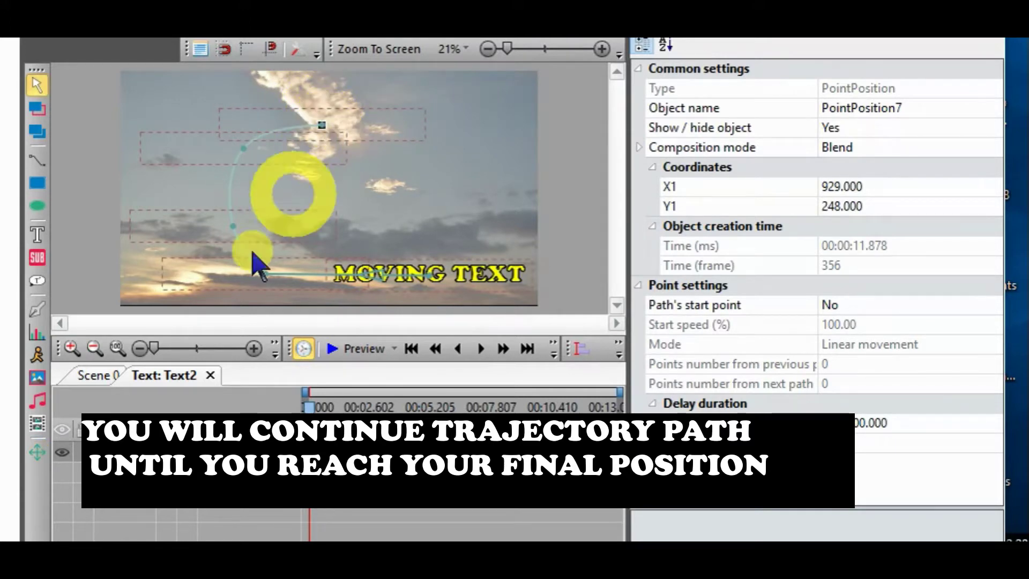
# Step: Add PointPosition8 at 1381, 243 across the top of the sky and preview the animation
pyautogui.click(39, 454)
pyautogui.click(38, 453)
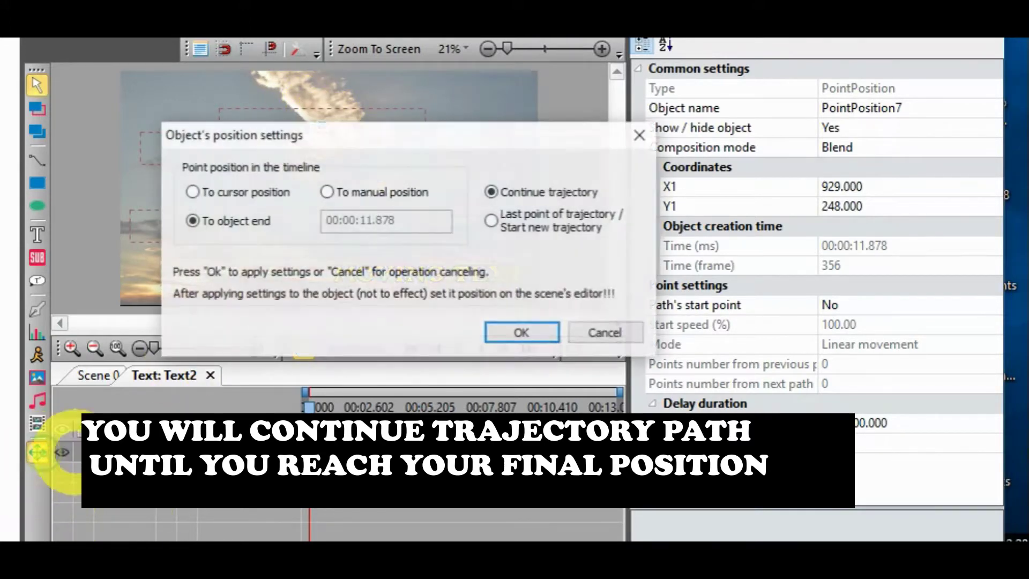
pyautogui.click(521, 331)
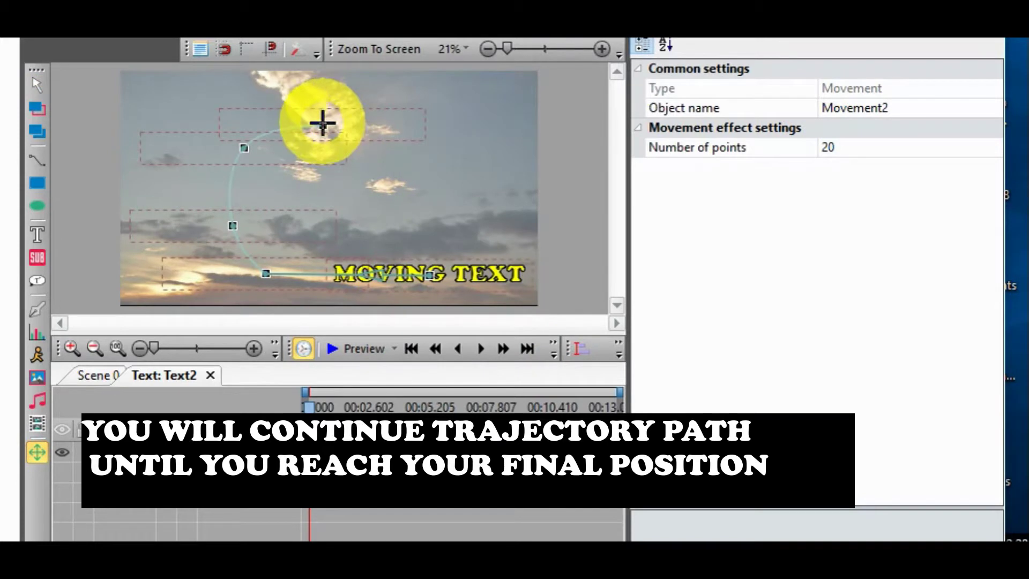
pyautogui.moveTo(322, 124); pyautogui.dragTo(408, 123)
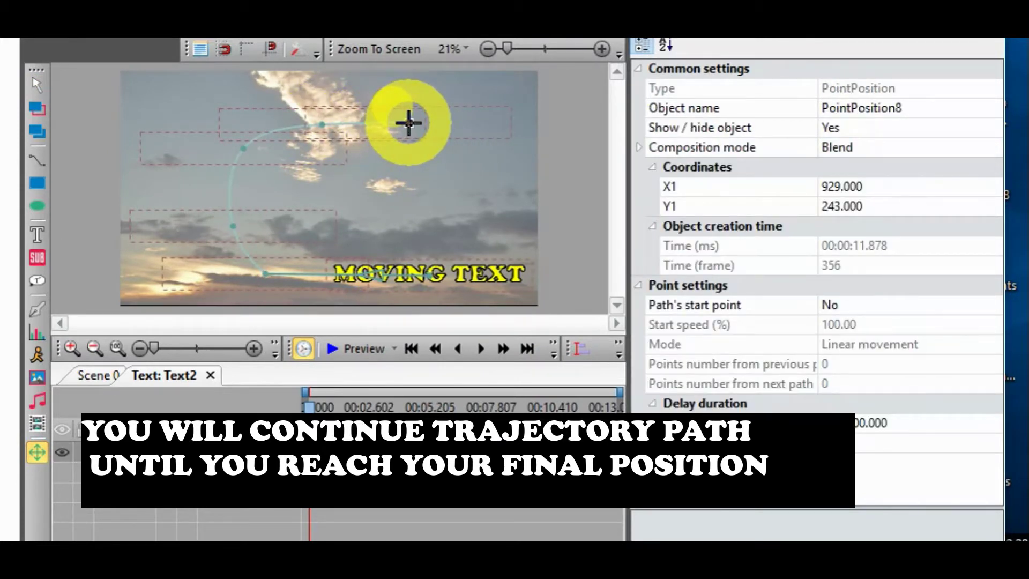
pyautogui.moveTo(411, 123); pyautogui.dragTo(421, 124)
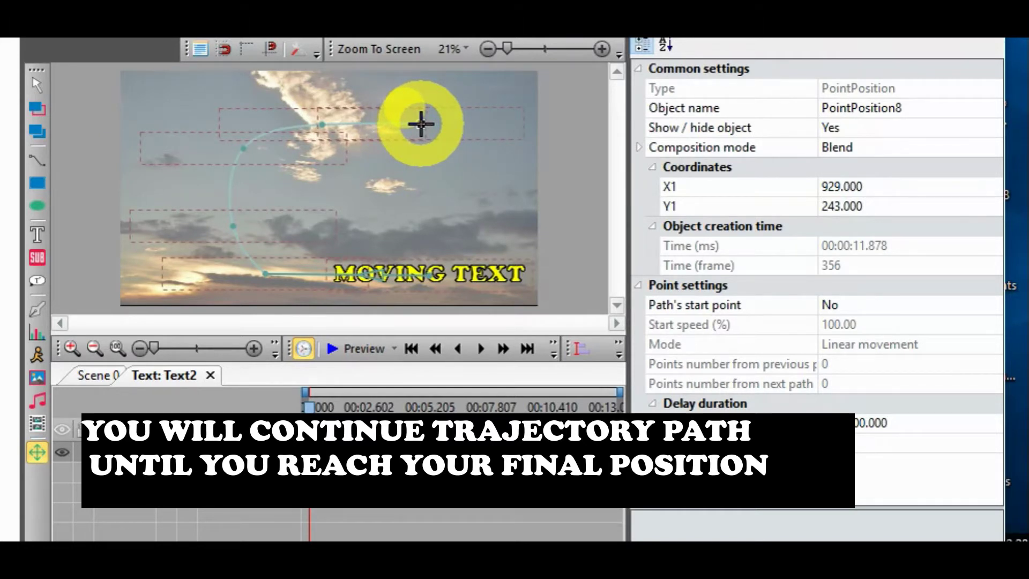
pyautogui.moveTo(421, 124); pyautogui.dragTo(421, 125)
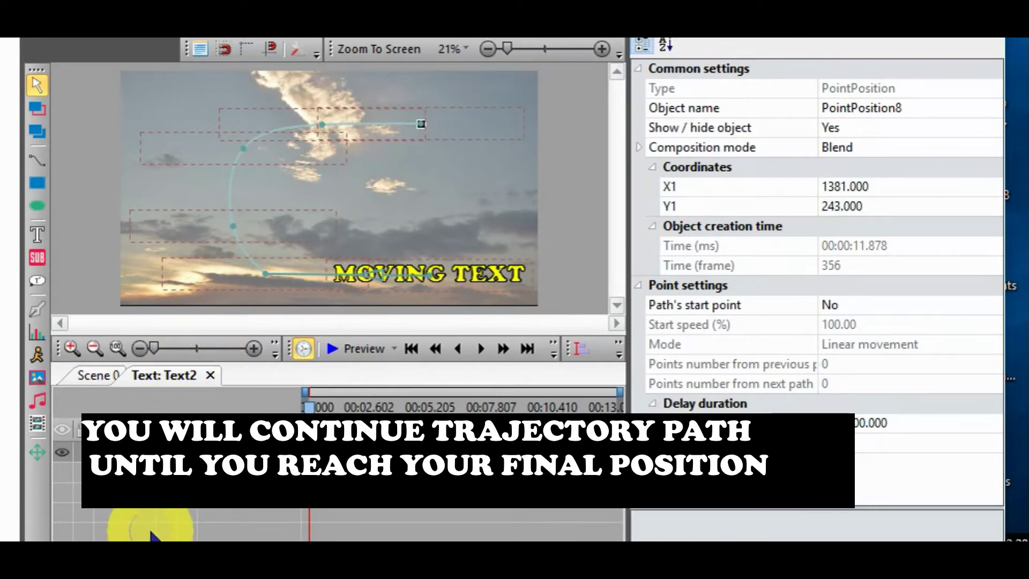
pyautogui.click(365, 349)
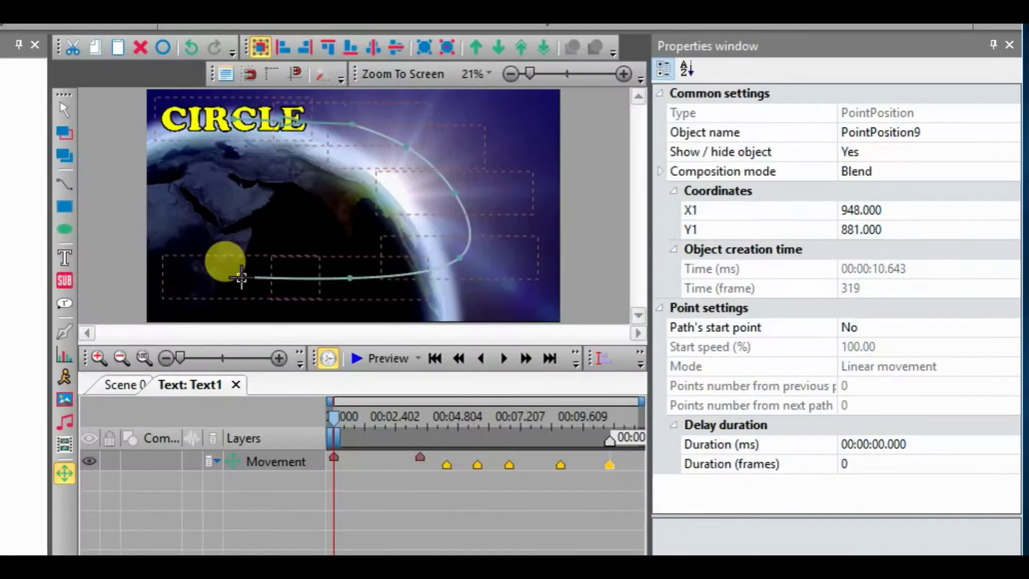
# Step: Move the CIRCLE path's final point, PointPosition9, to 438, 871 at the lower left
pyautogui.moveTo(225, 260); pyautogui.dragTo(242, 277)
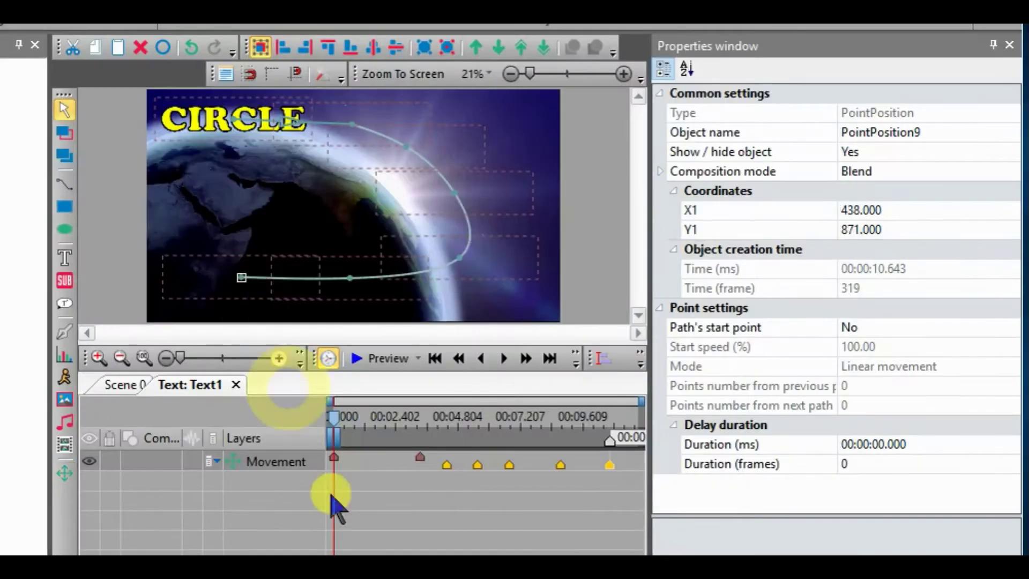
pyautogui.click(395, 370)
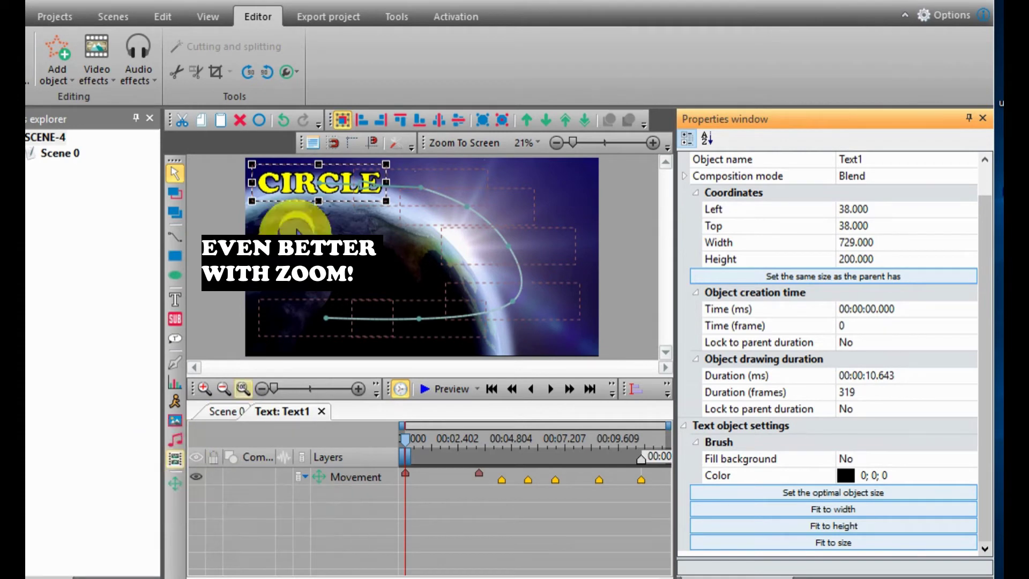
# Step: Apply a Zoom transform, Zoom1, to Text1 over its whole 10.643 s duration
pyautogui.click(318, 183)
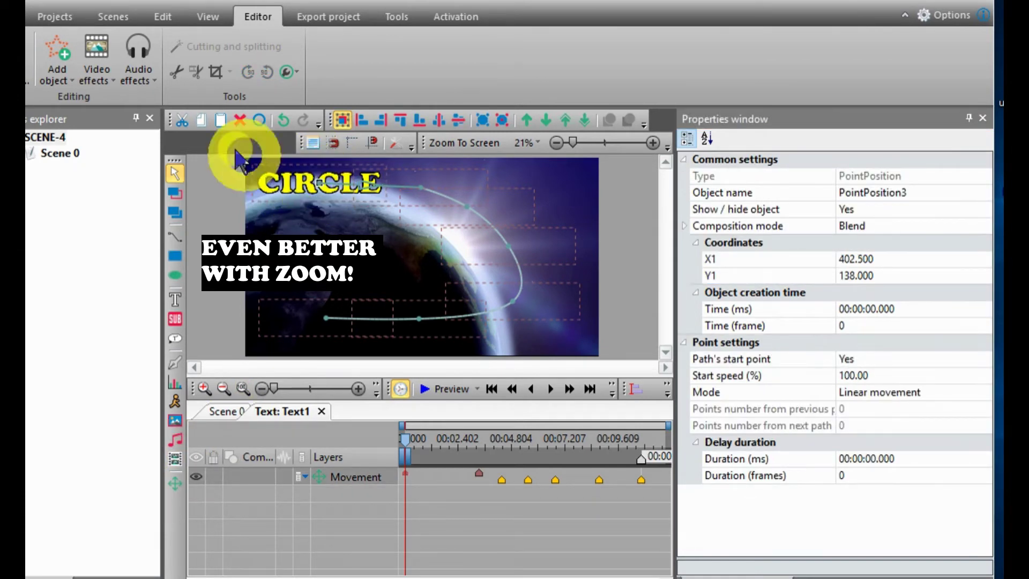
pyautogui.click(92, 58)
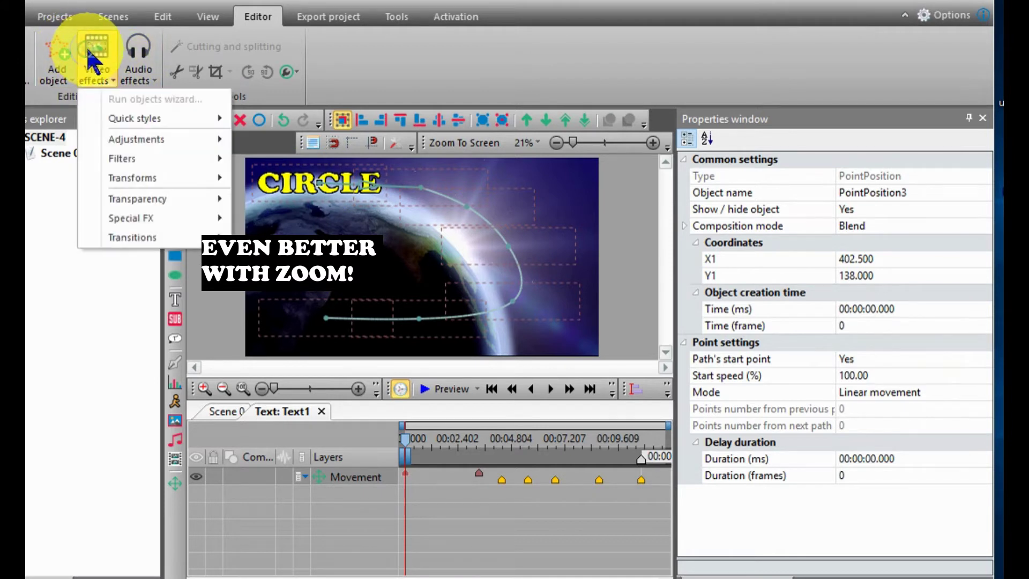
pyautogui.moveTo(128, 178)
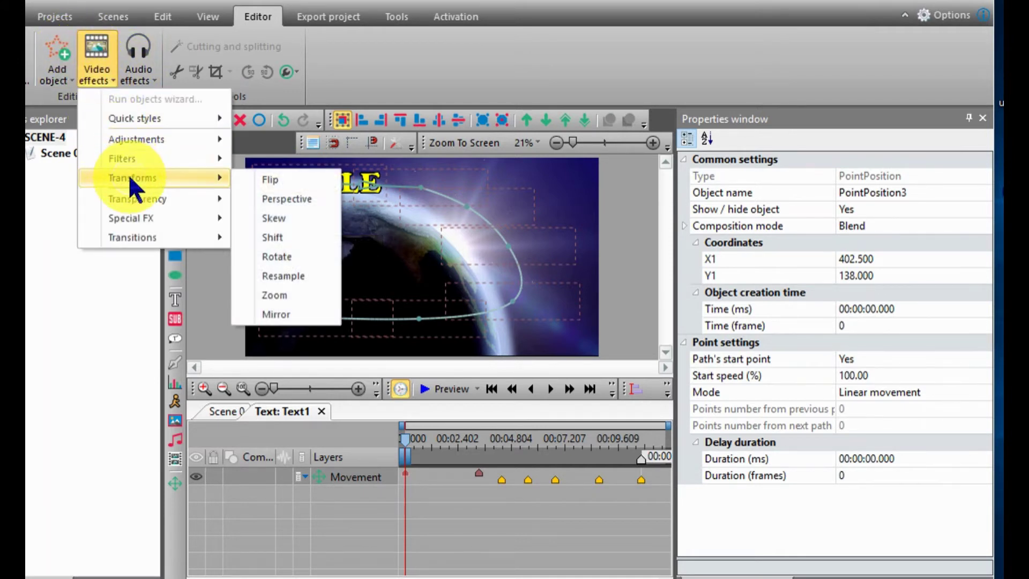
pyautogui.click(301, 293)
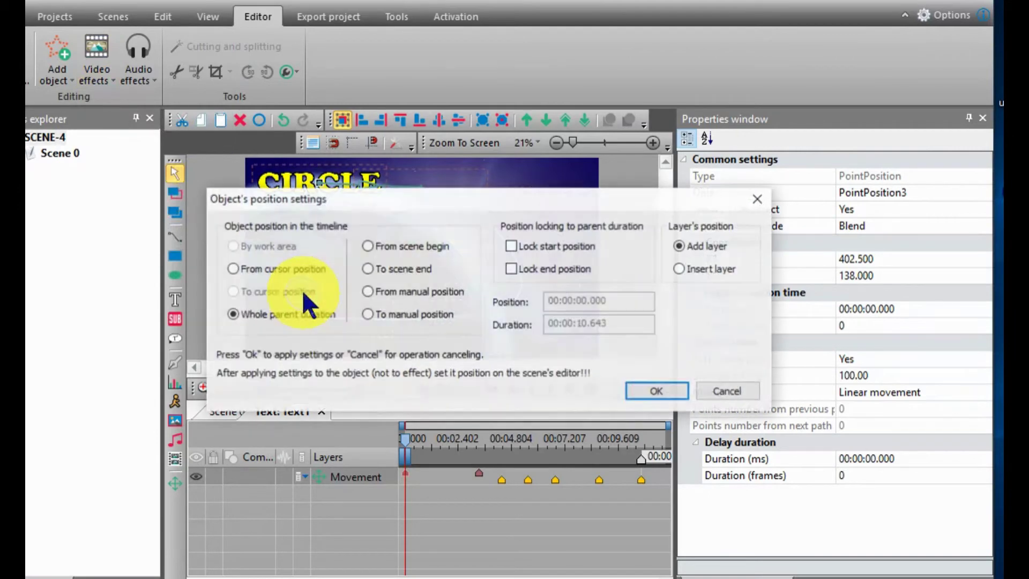
pyautogui.click(655, 397)
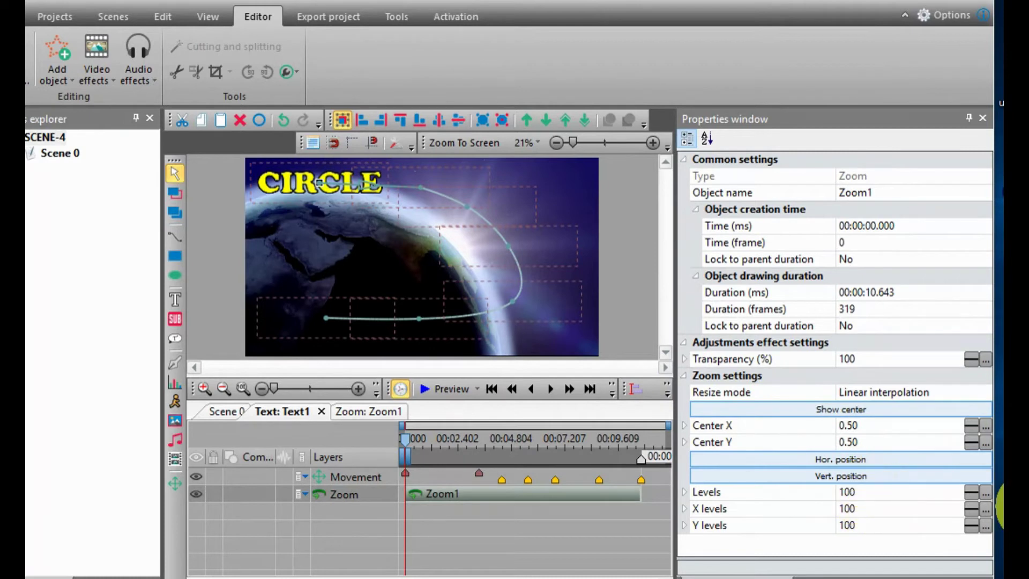
# Step: Make Zoom1's Levels, X levels and Y levels each run from 10 to 115
pyautogui.click(971, 494)
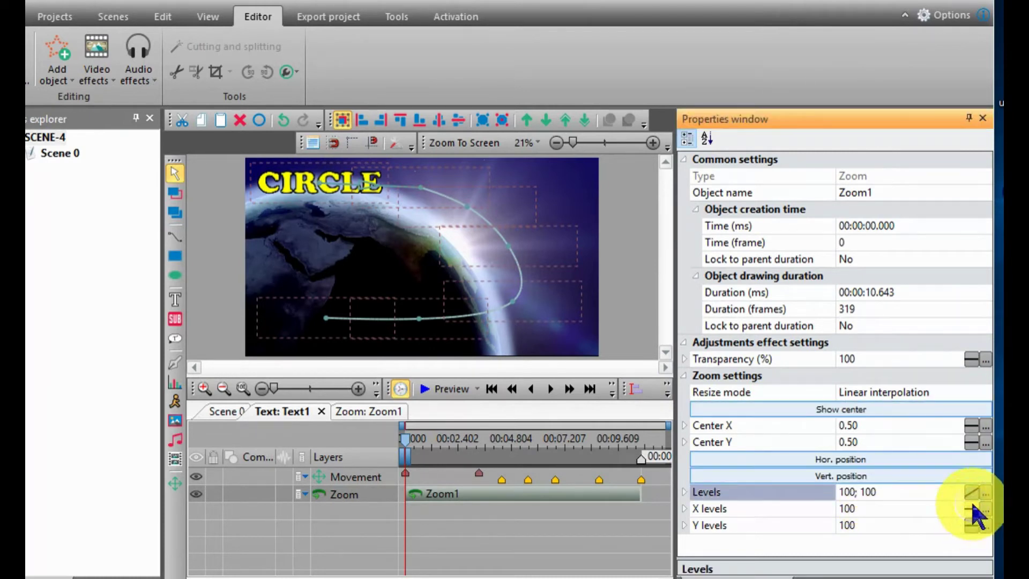
pyautogui.click(971, 510)
pyautogui.click(971, 526)
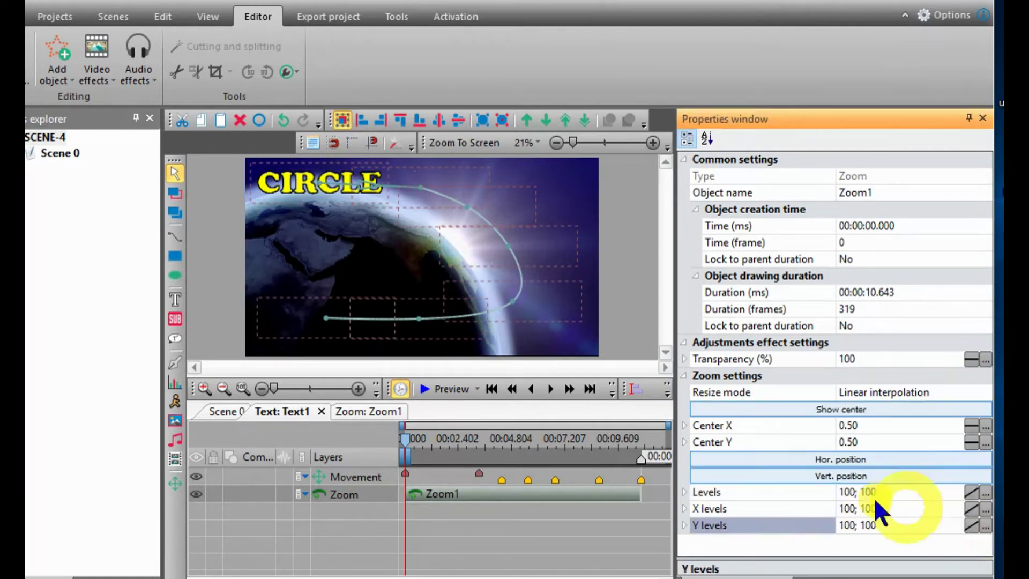
pyautogui.click(847, 491)
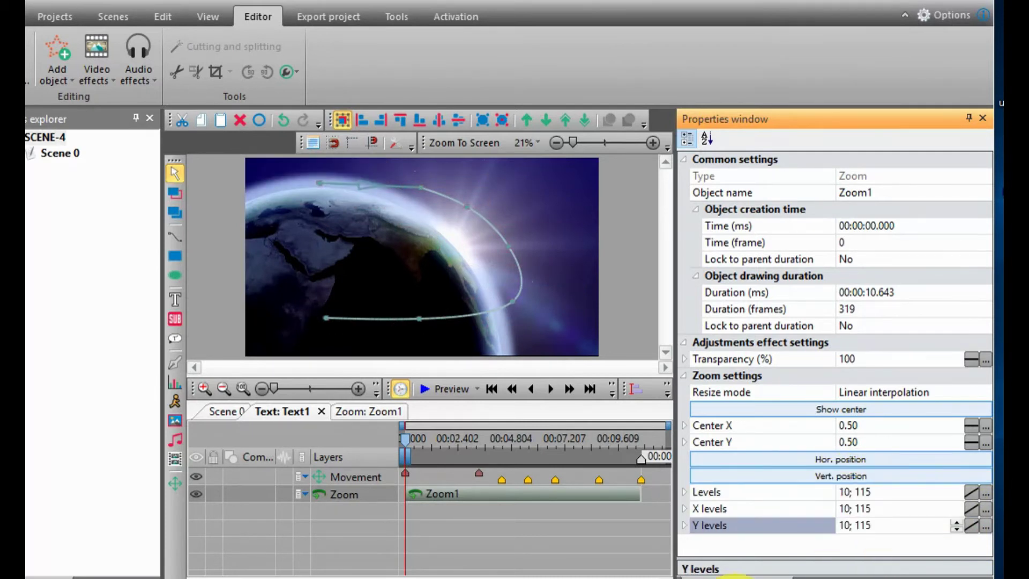
# Step: Preview the zooming CIRCLE animation in the SCENE-4 preview window
pyautogui.click(443, 395)
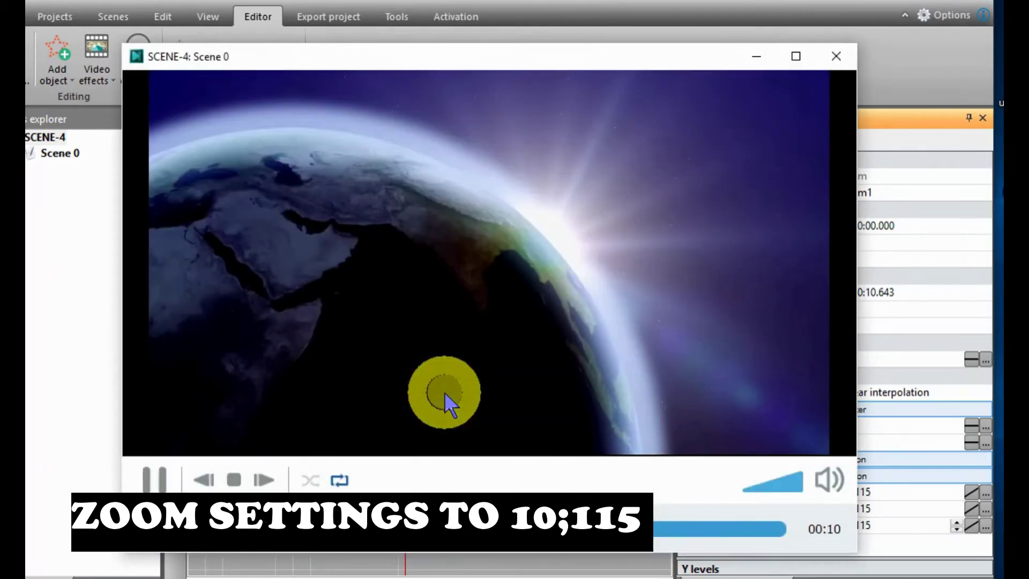